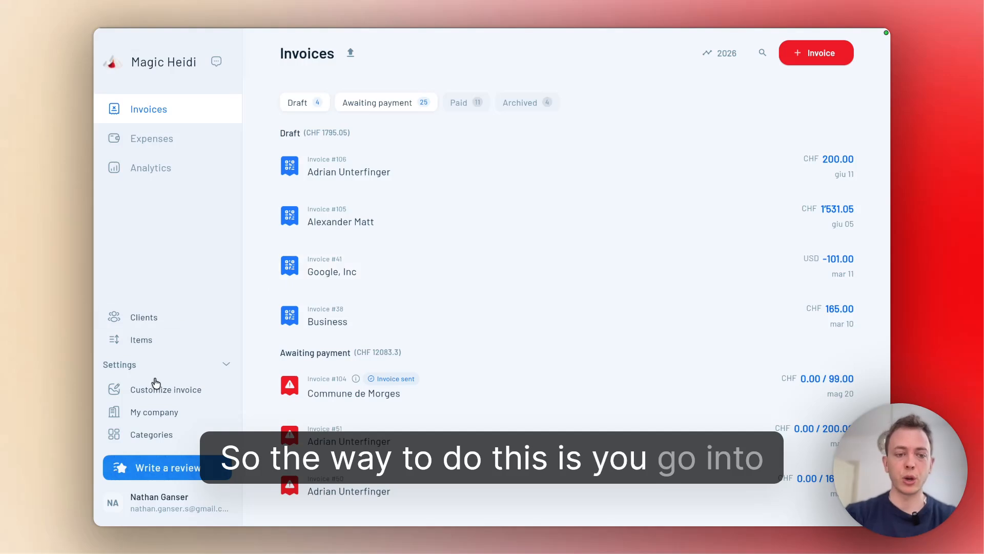
Step: Open the company settings and enter the company's VAT number in the VAT section
click(157, 417)
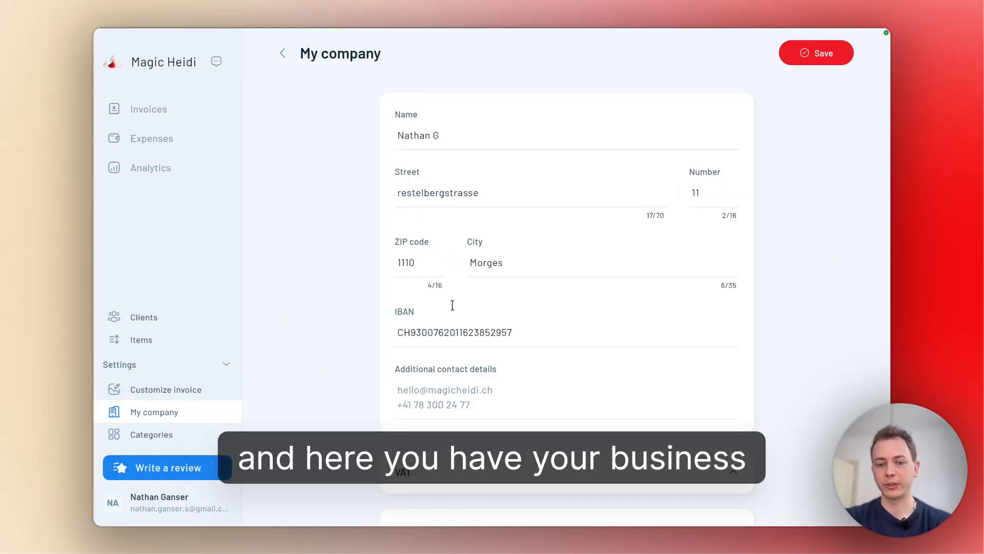
scroll(452, 305, down, 3)
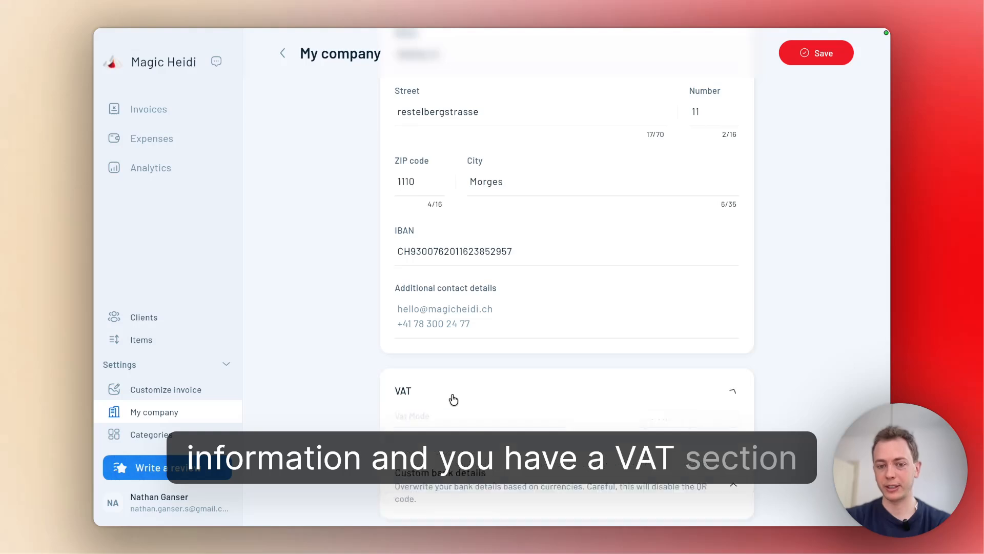
scroll(518, 323, down, 5)
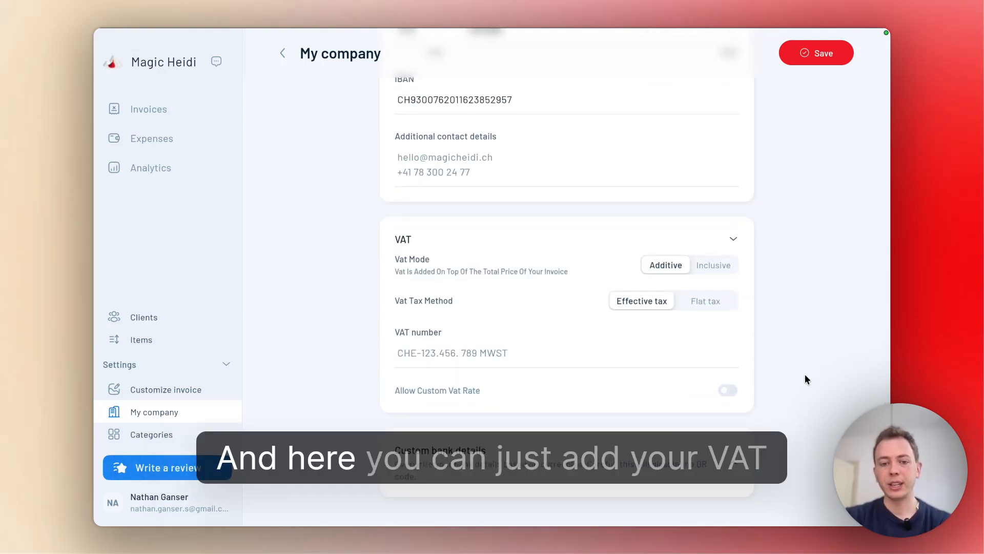
click(413, 351)
text(C)
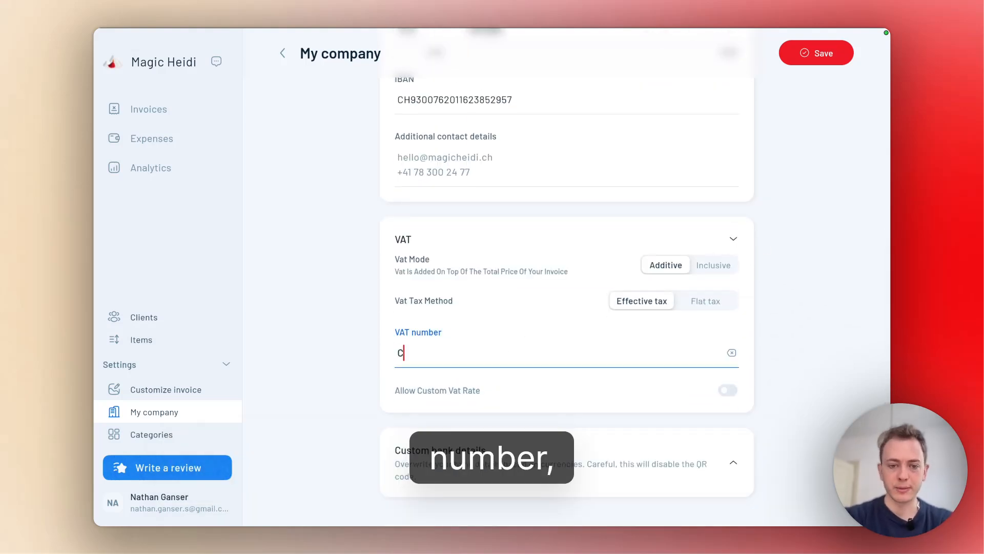
text(HE-12345)
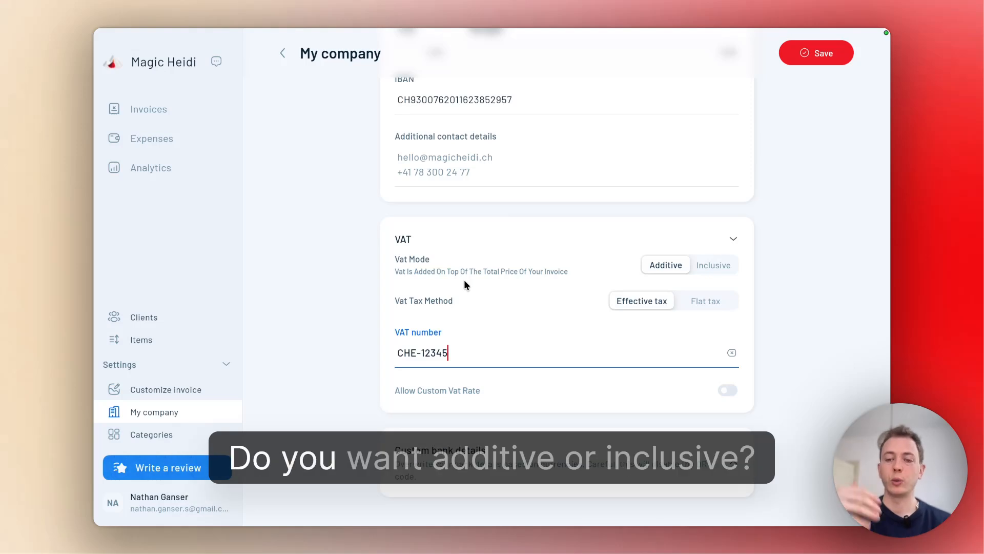
Step: Try the Inclusive VAT mode, switch back to Additive and save the company settings
click(718, 266)
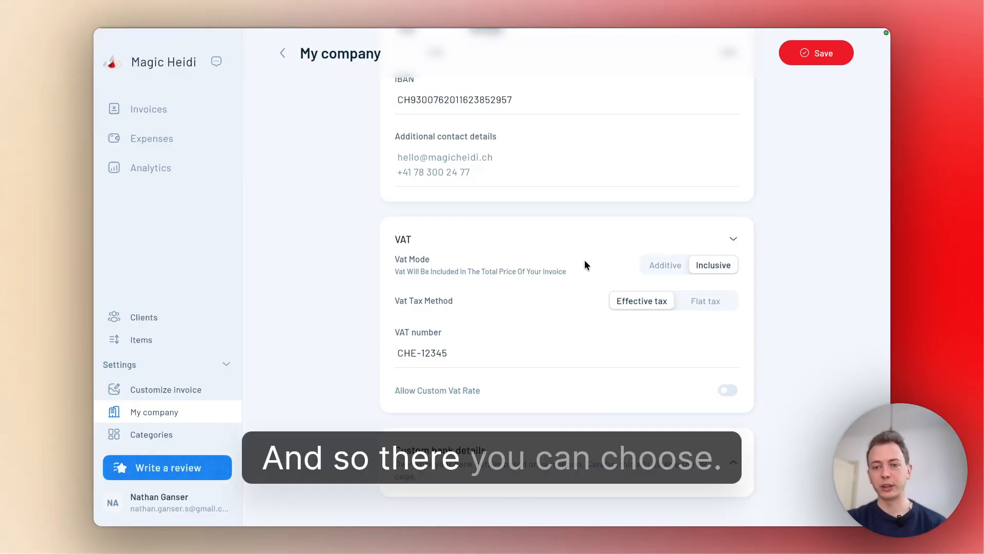
click(659, 268)
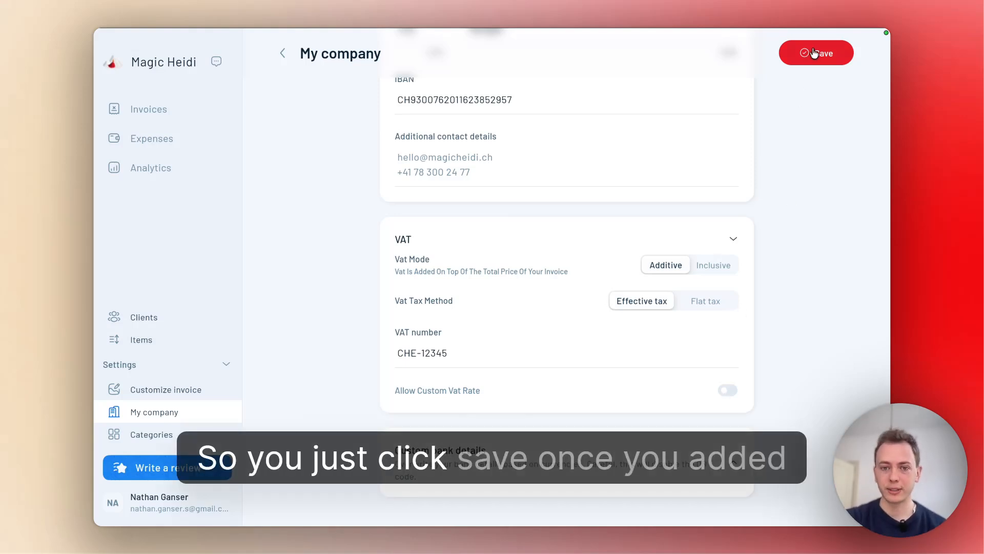
click(814, 54)
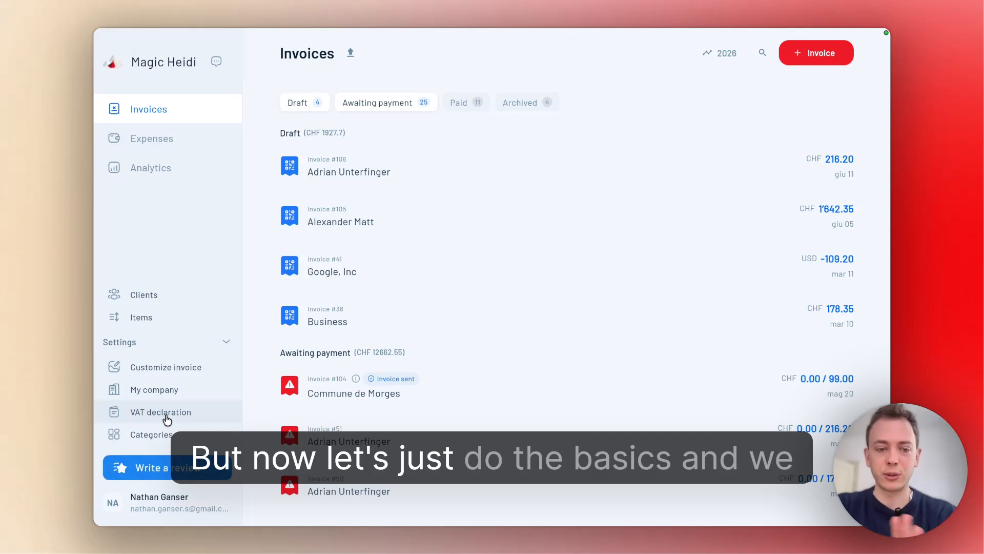
Step: Create a new invoice for the first client in the client list
click(826, 56)
click(404, 129)
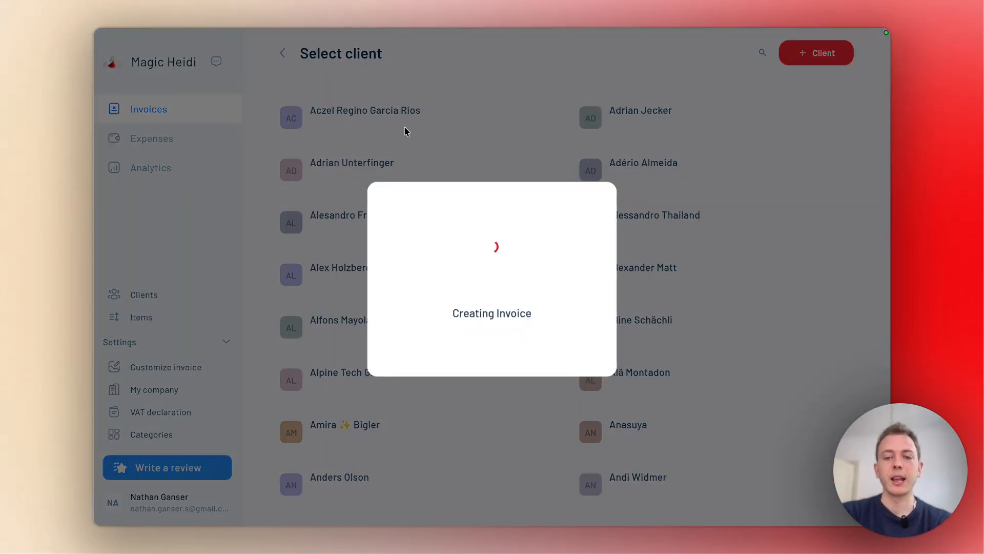
scroll(387, 219, down, 2)
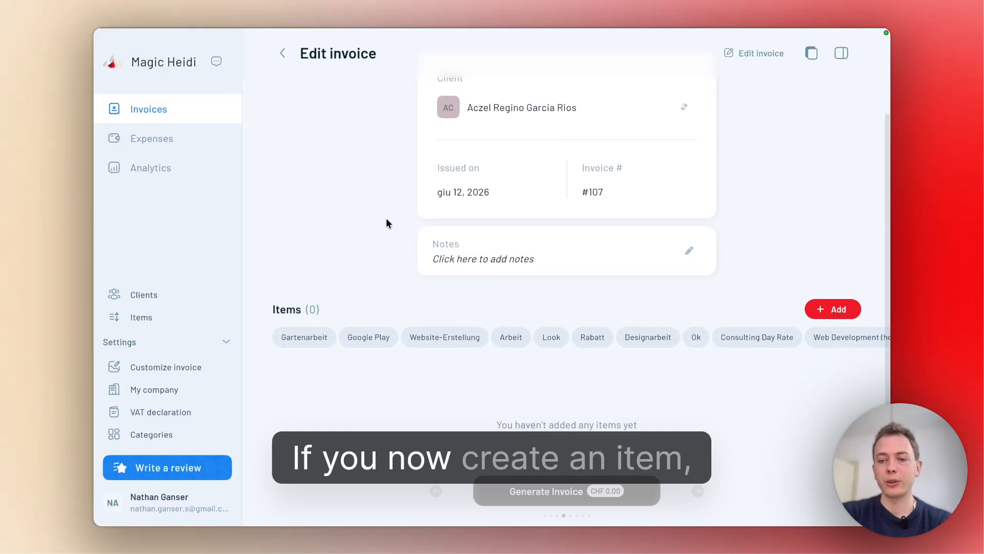
Step: Add the saved Arbeit item to the invoice as a Normal item priced at 100 with the Normal VAT rate
scroll(386, 223, down, 1)
click(828, 290)
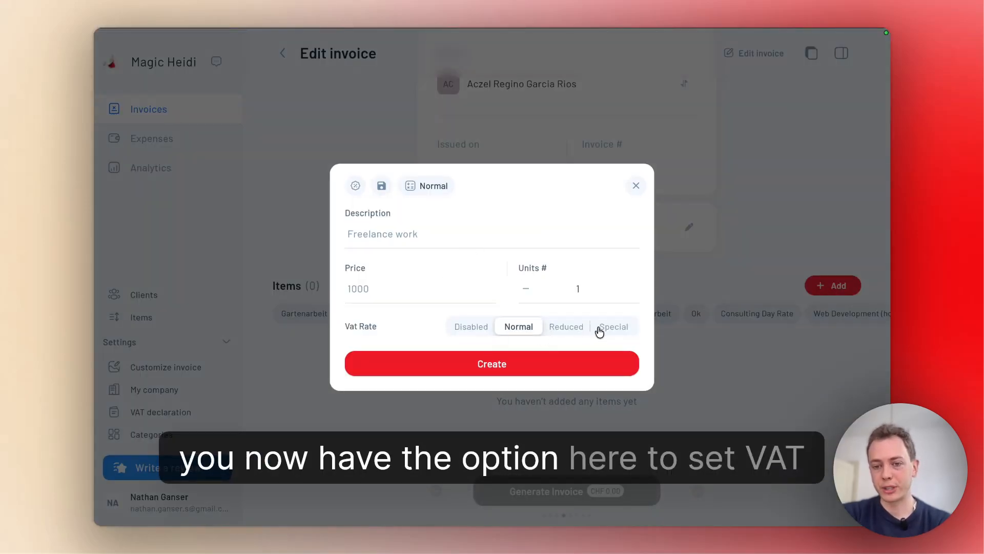
click(400, 234)
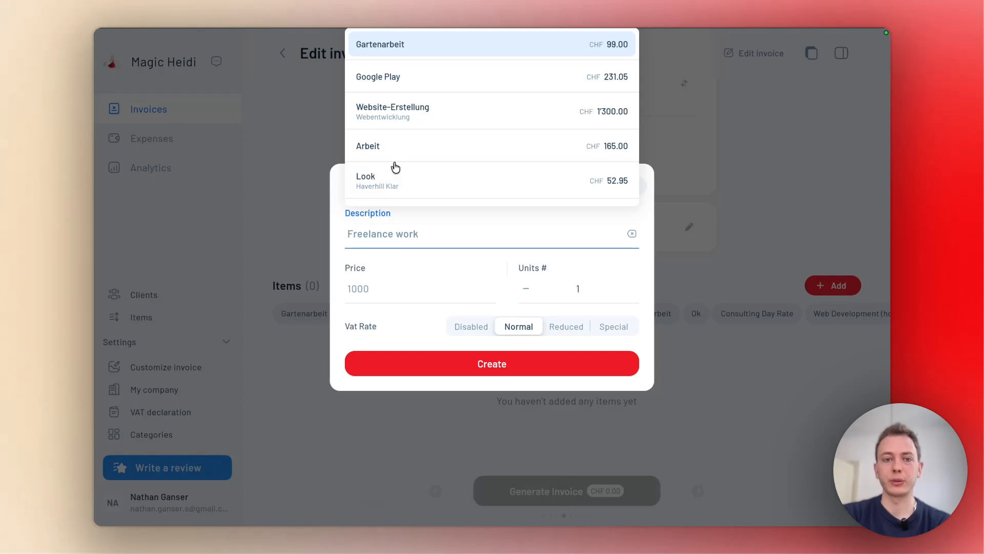
click(387, 145)
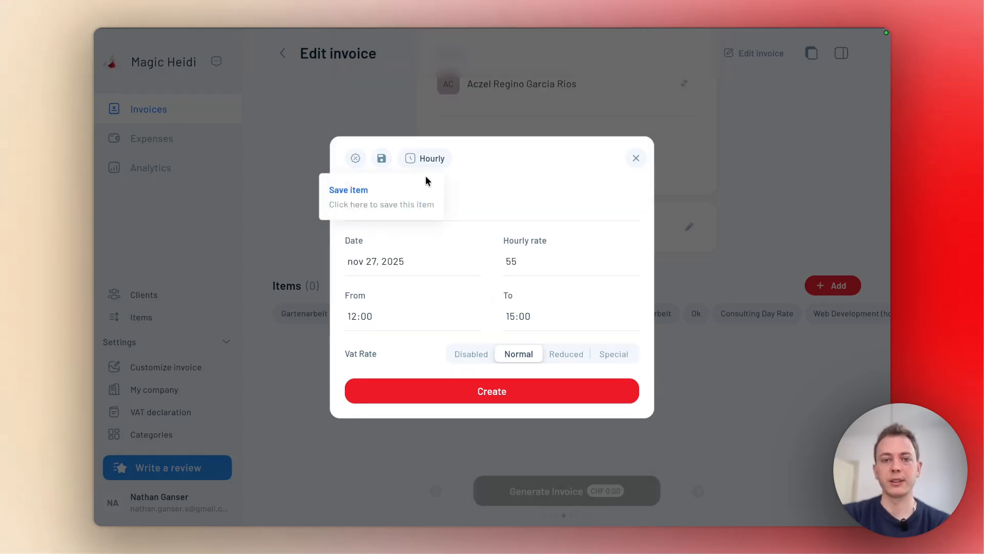
click(431, 160)
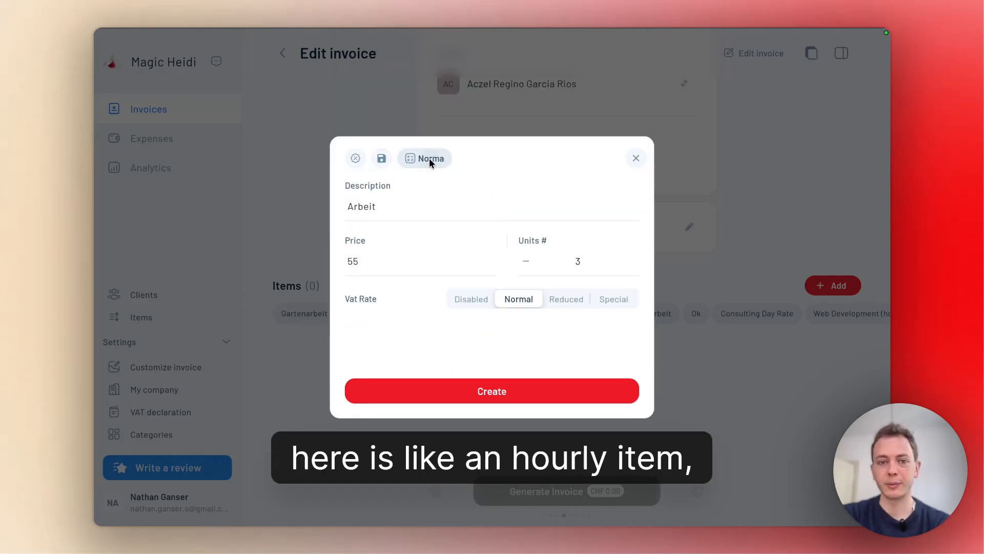
double_click(351, 290)
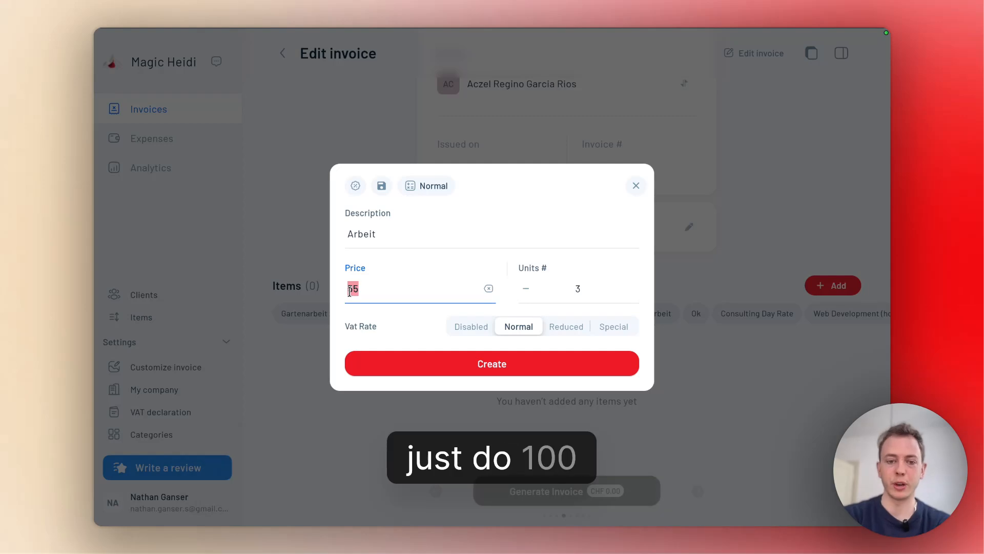
key(BackSpace)
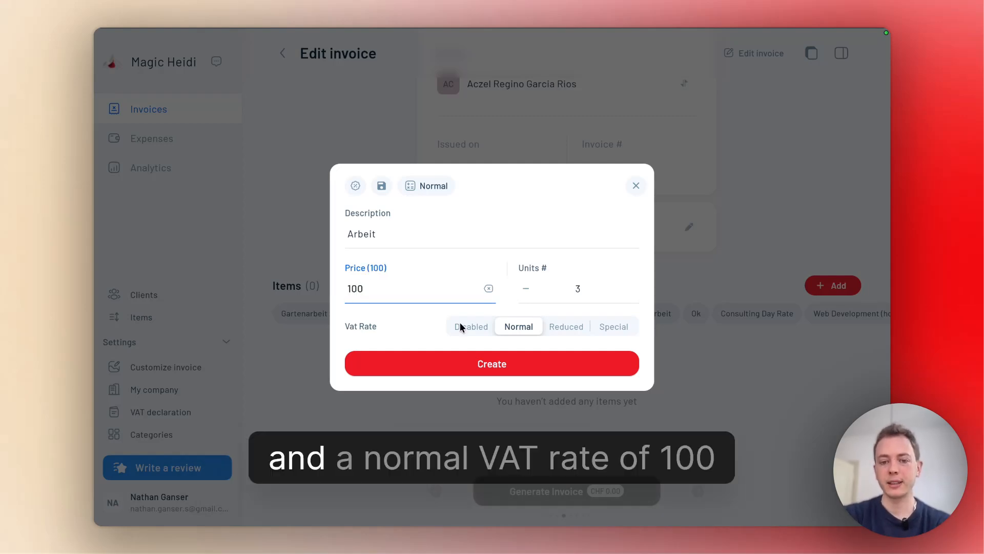
click(499, 364)
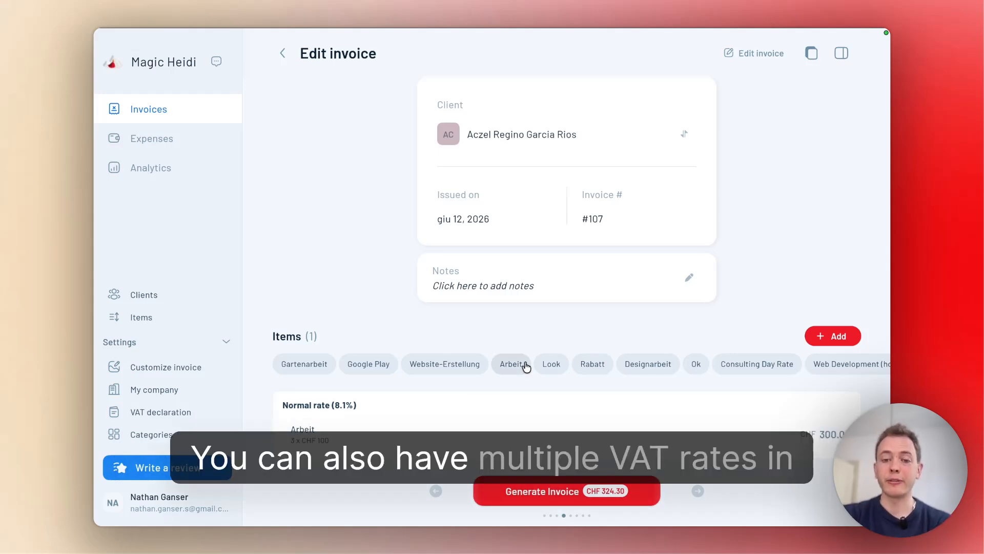
Step: Add the saved Look item to the invoice and change its VAT rate to Special
click(549, 364)
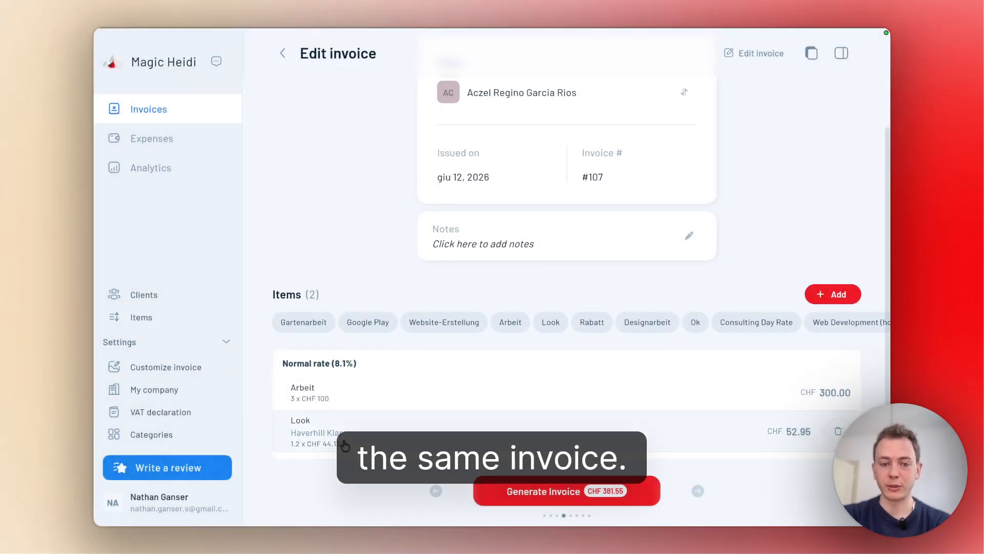
click(344, 442)
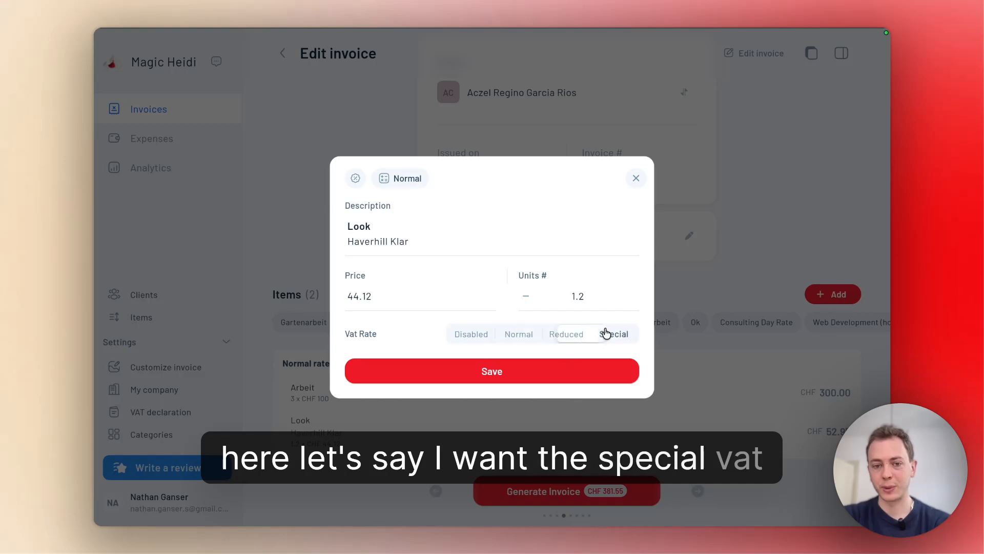
click(490, 372)
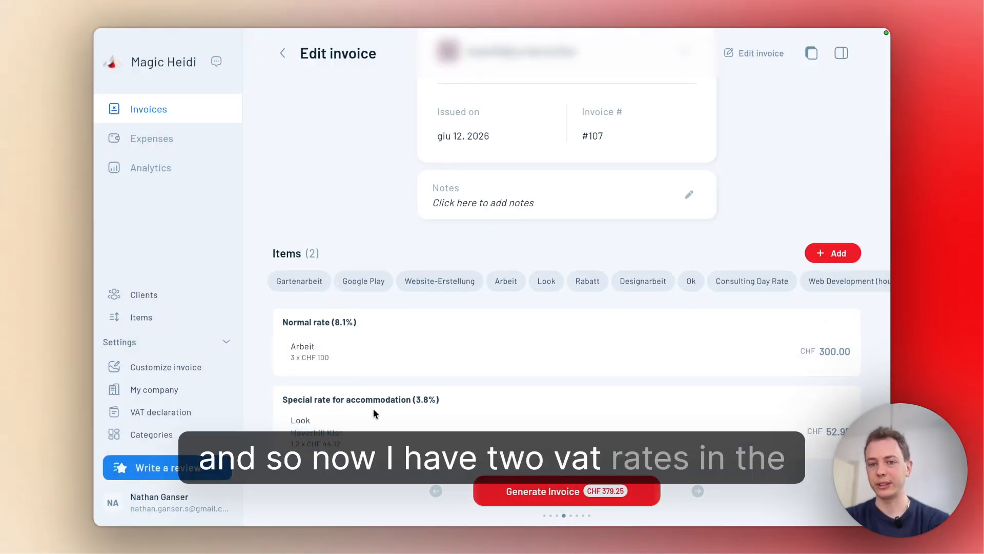
scroll(386, 382, up, 2)
scroll(387, 382, down, 2)
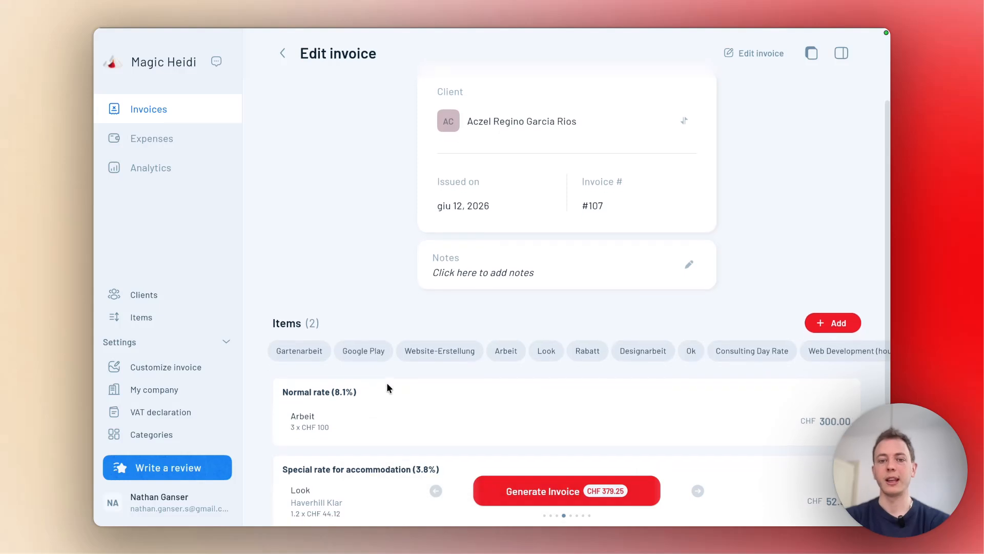
Step: Save the invoice settings with Additive VAT and generate the invoice
click(754, 56)
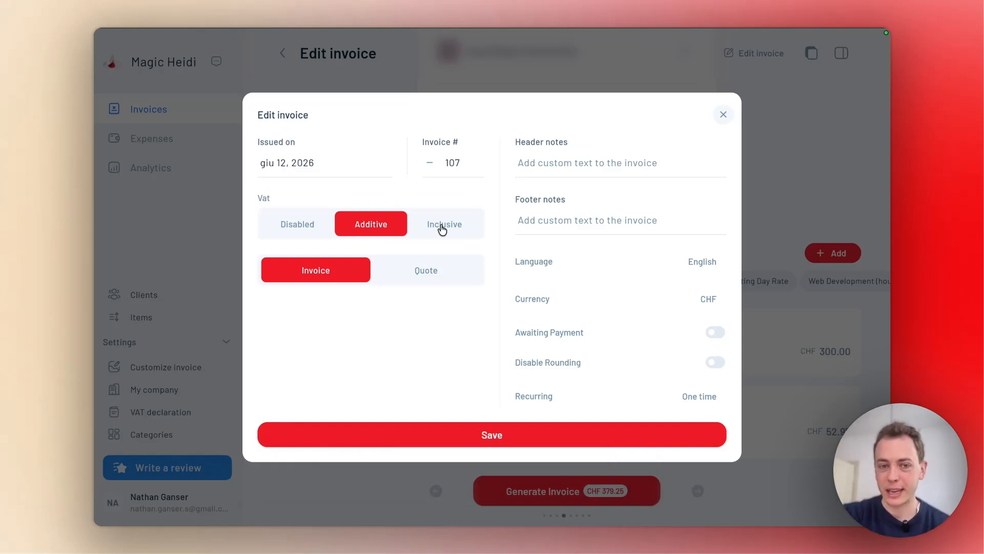
click(478, 437)
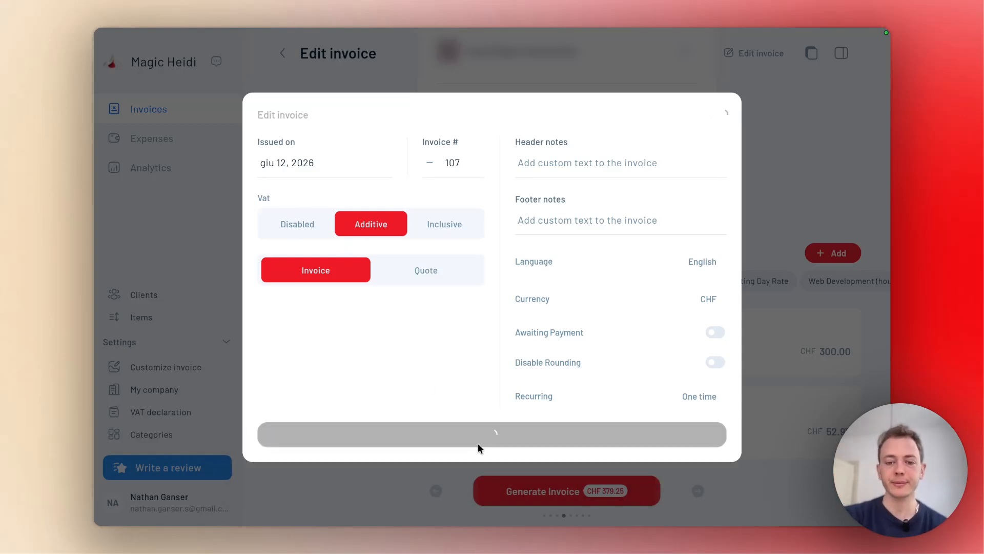
click(540, 488)
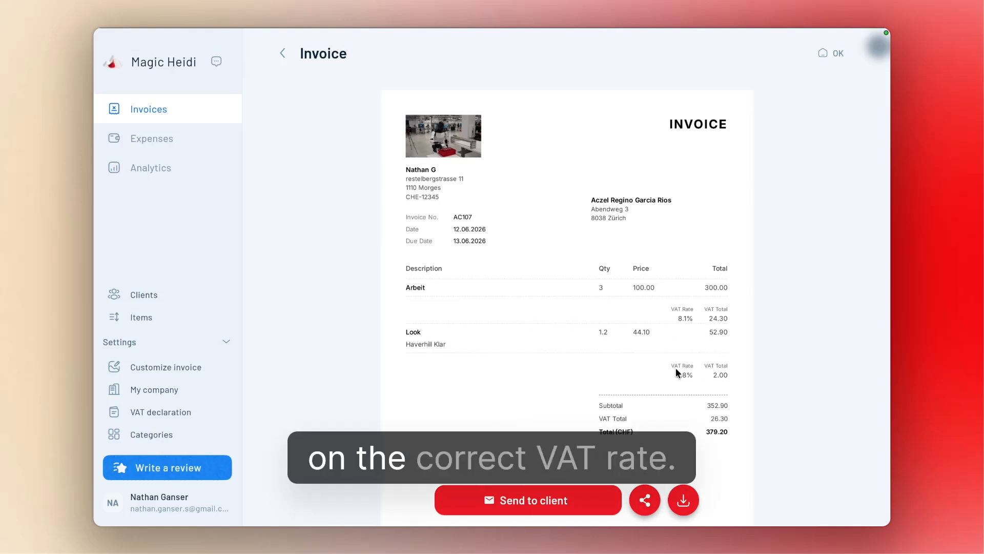
Step: Examine the generated invoice's VAT rates, totals and QR payment part, and return to the invoice overview
scroll(669, 364, down, 2)
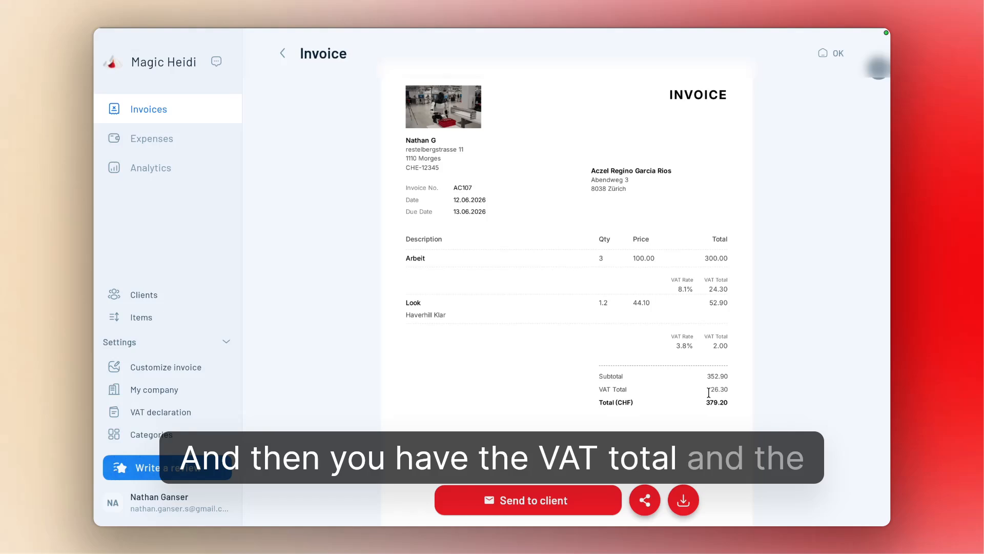
scroll(713, 365, down, 10)
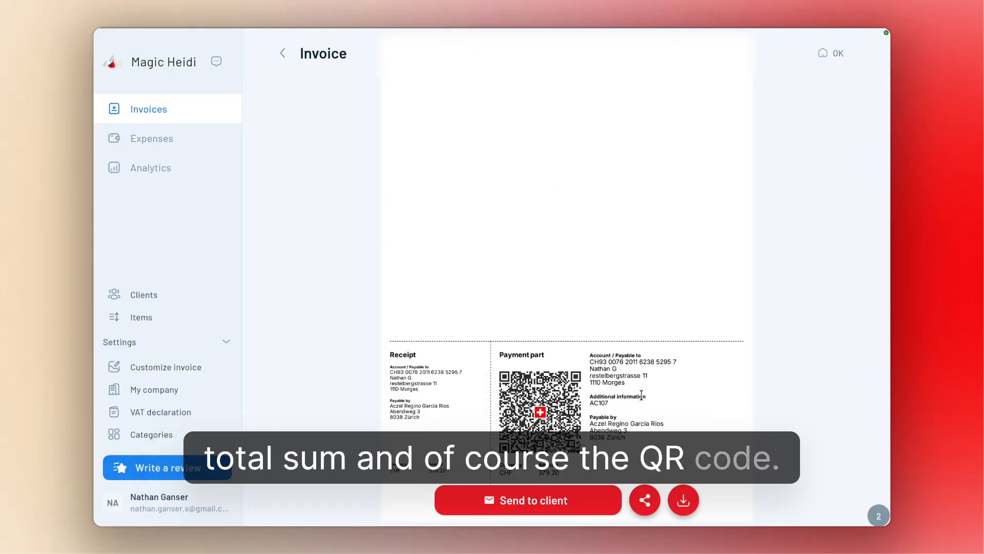
scroll(641, 395, up, 12)
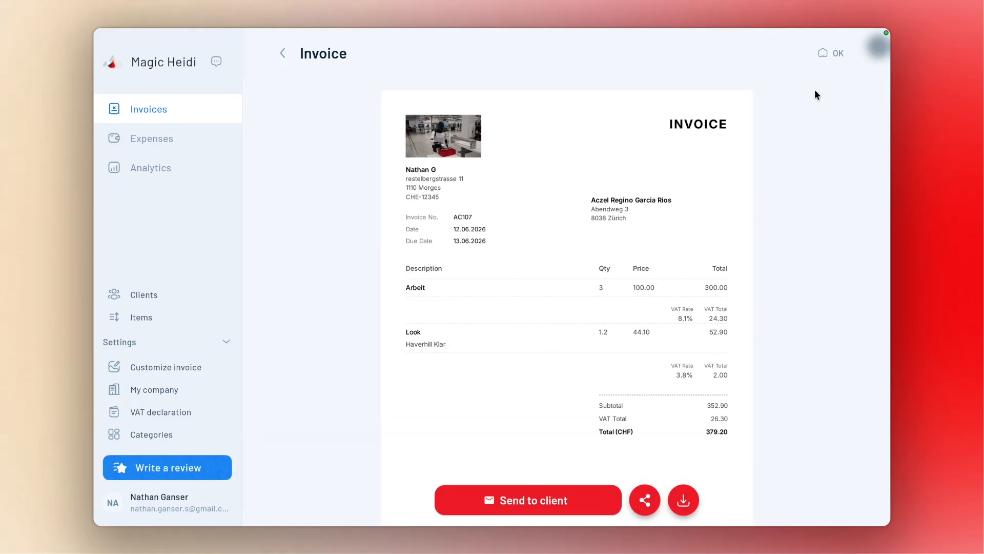
click(832, 57)
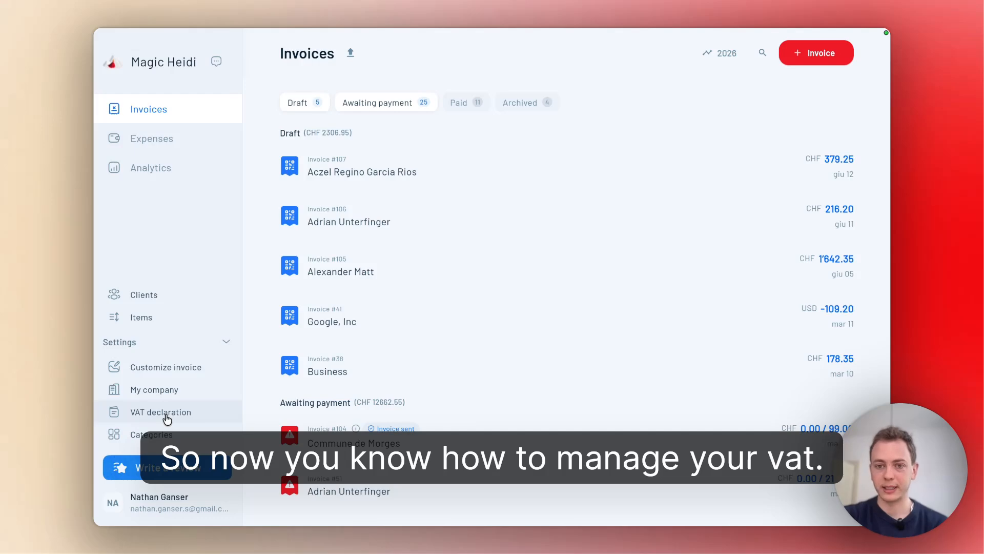
Step: Start a new expense with a VAT-included price of CHF 100
click(132, 138)
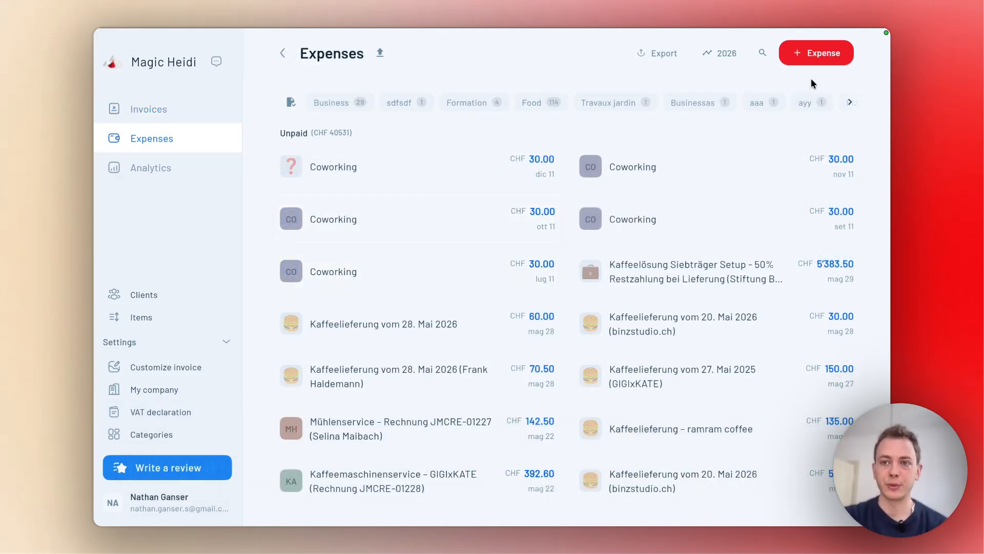
click(815, 56)
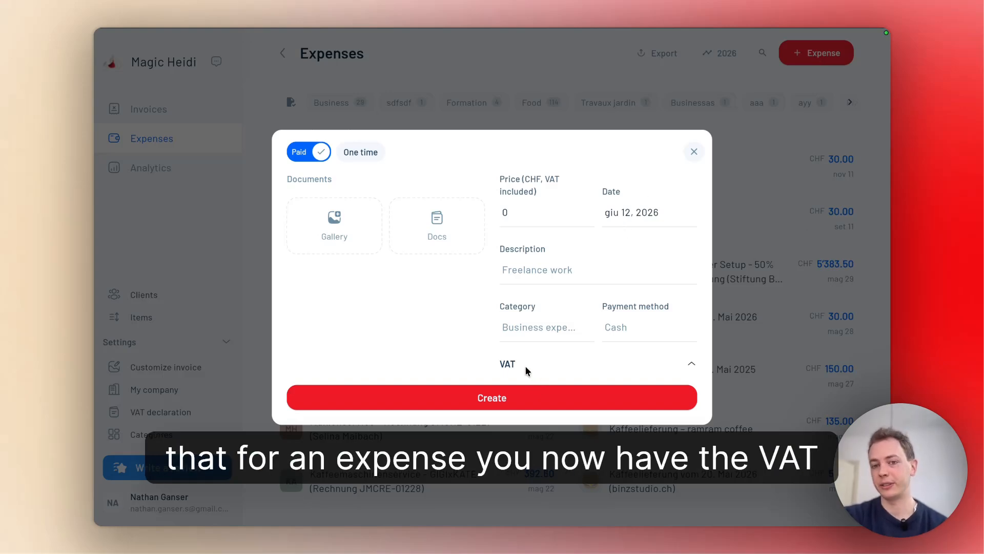
click(505, 211)
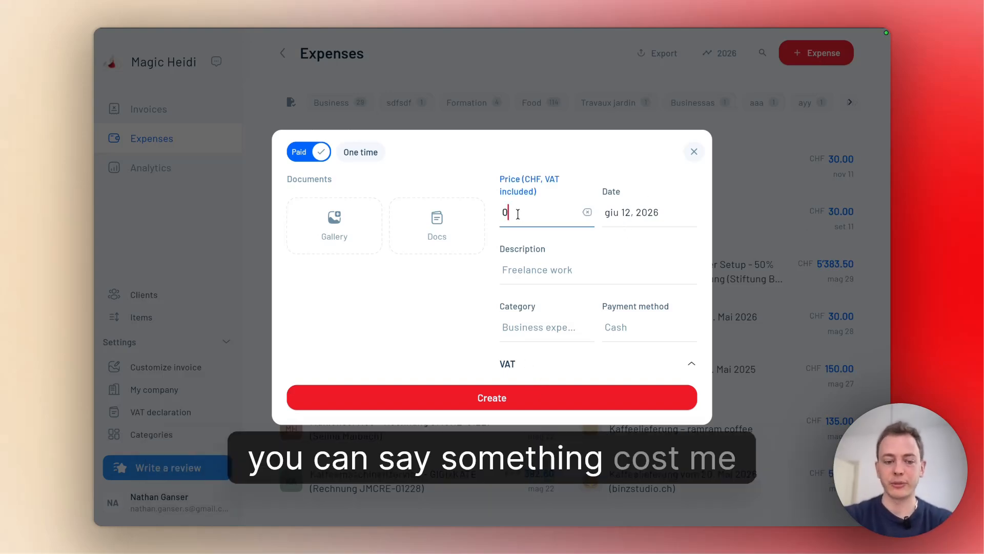
text(100)
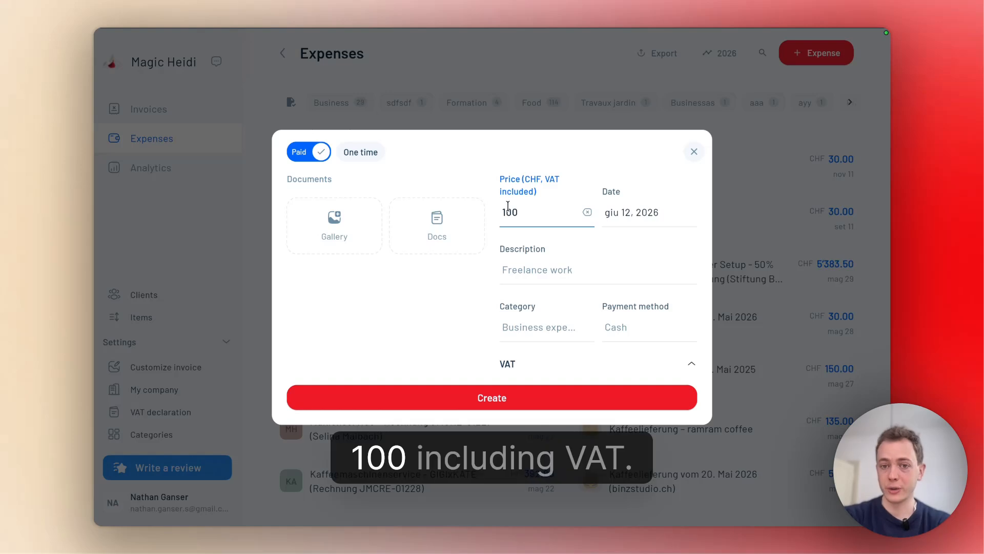
Step: Expand the expense's VAT section and set the VAT rate to the 8.1% normal rate
click(527, 365)
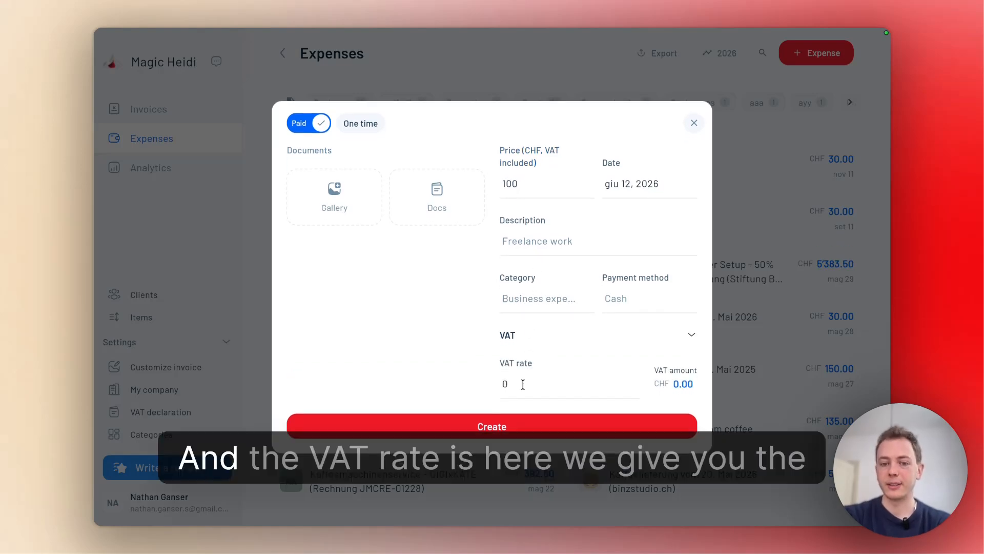
click(523, 384)
key(BackSpace)
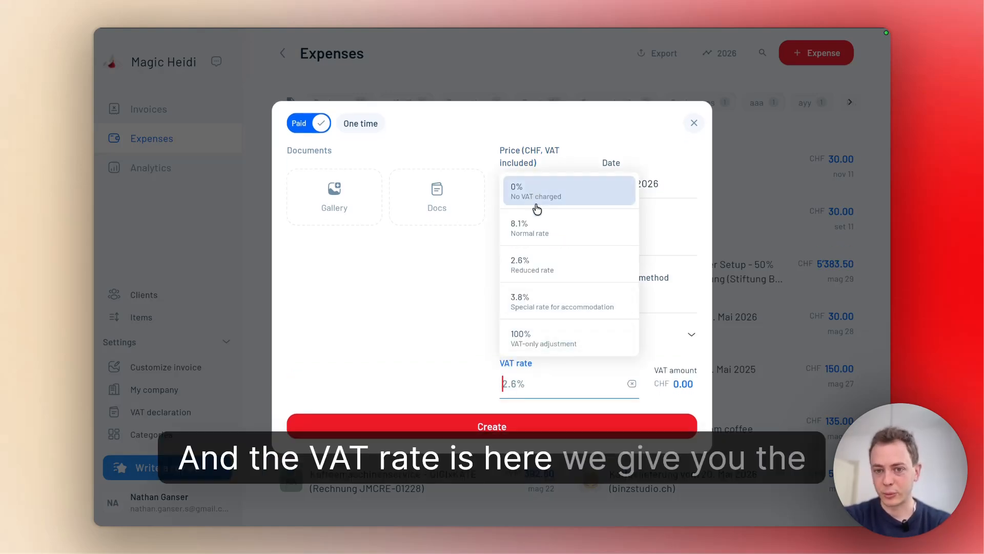
click(545, 226)
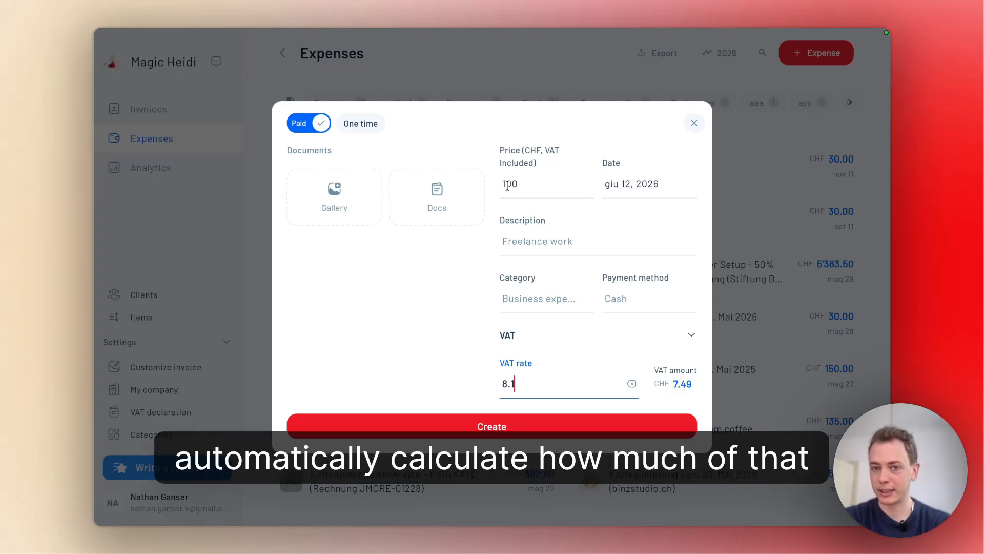
Step: Describe the expense as "Expense", assign it to the Pizza category, and create it
click(541, 243)
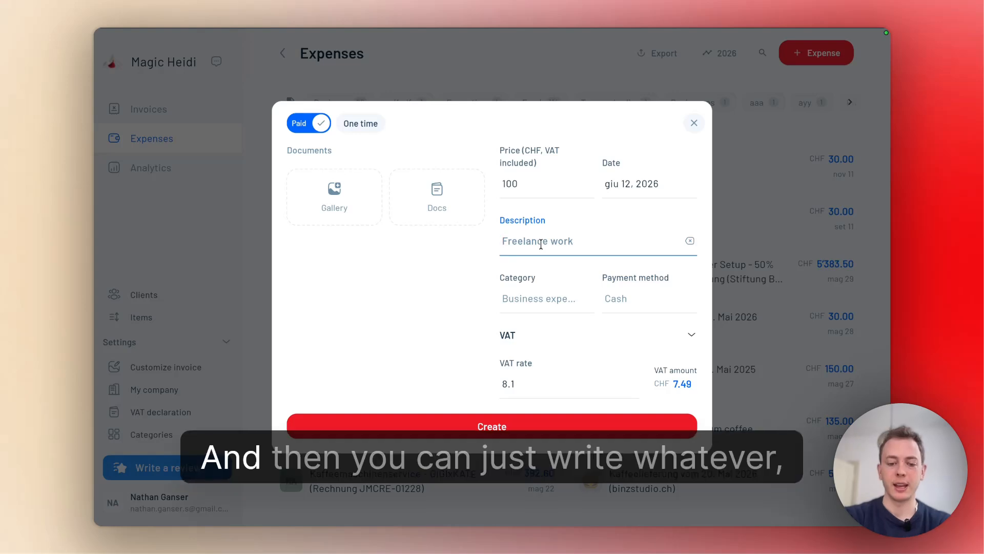
text(Expense)
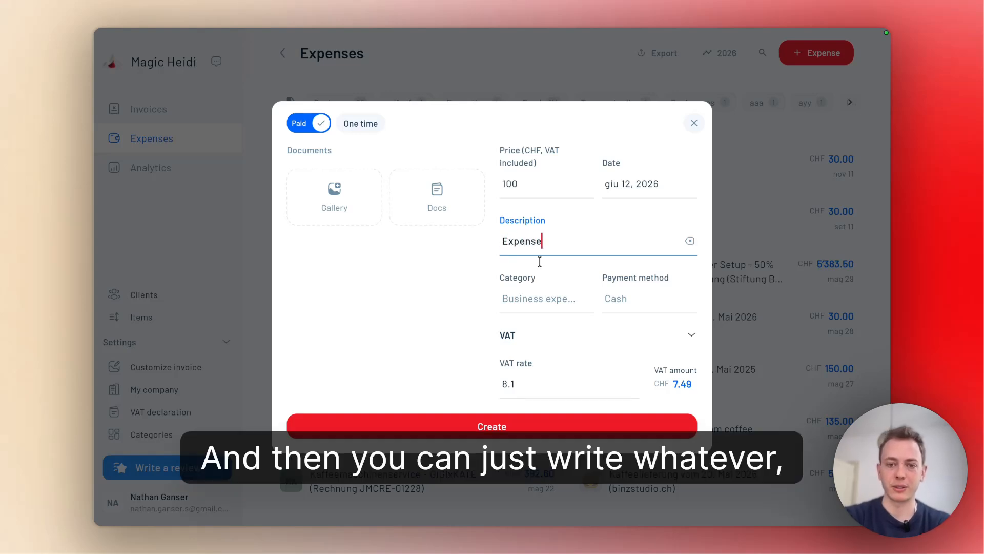
click(533, 296)
click(533, 195)
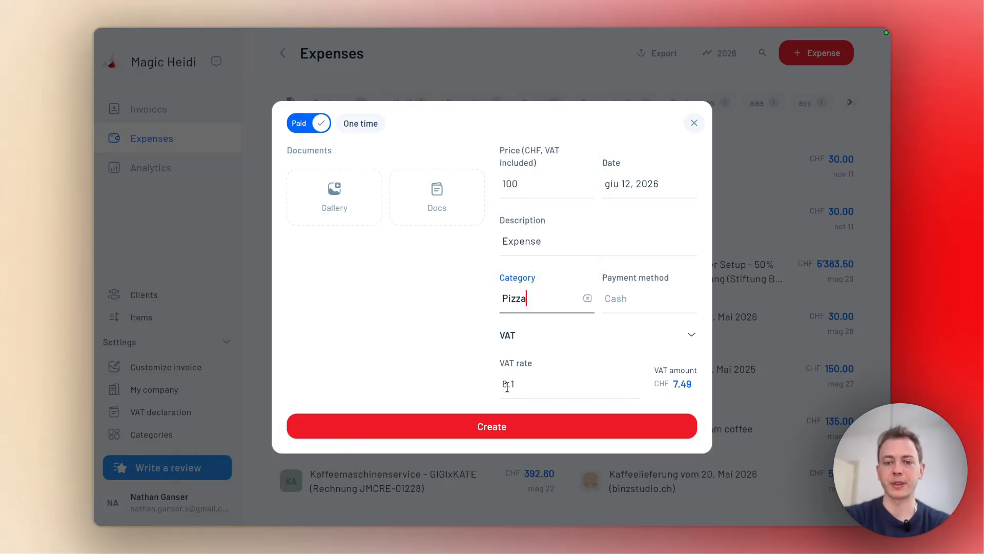
click(496, 427)
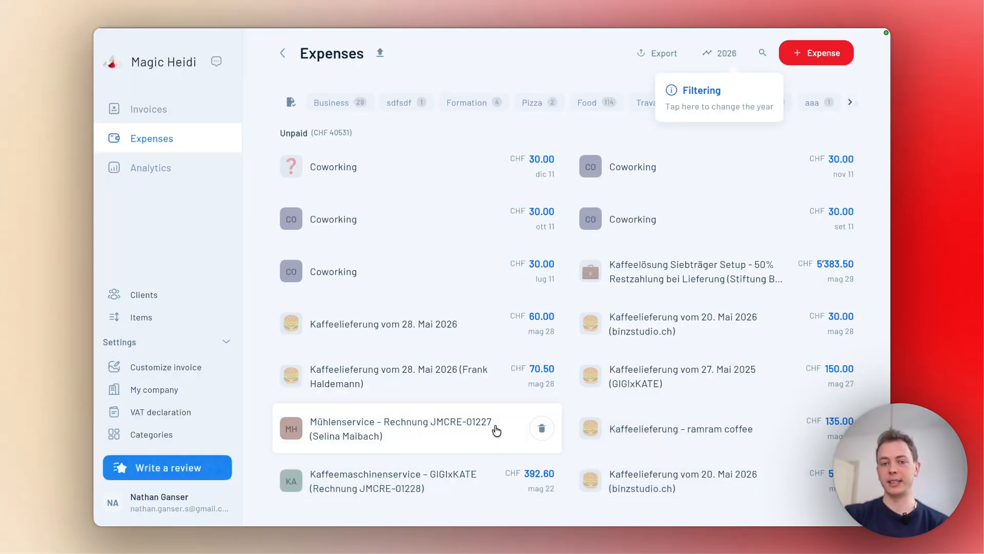
Step: View the 2026 analytics for revenue, expenses and profits, and open the VAT declaration
click(150, 163)
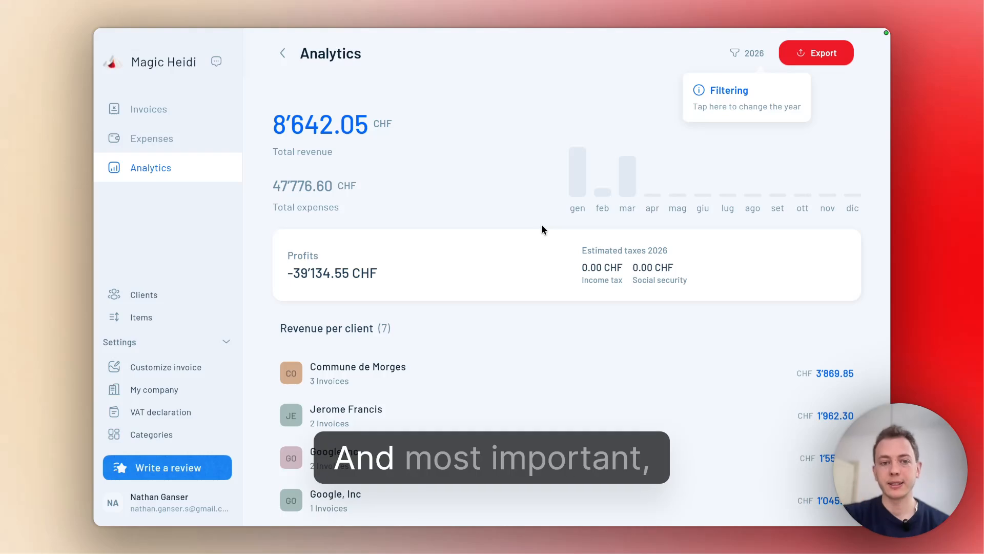
click(159, 420)
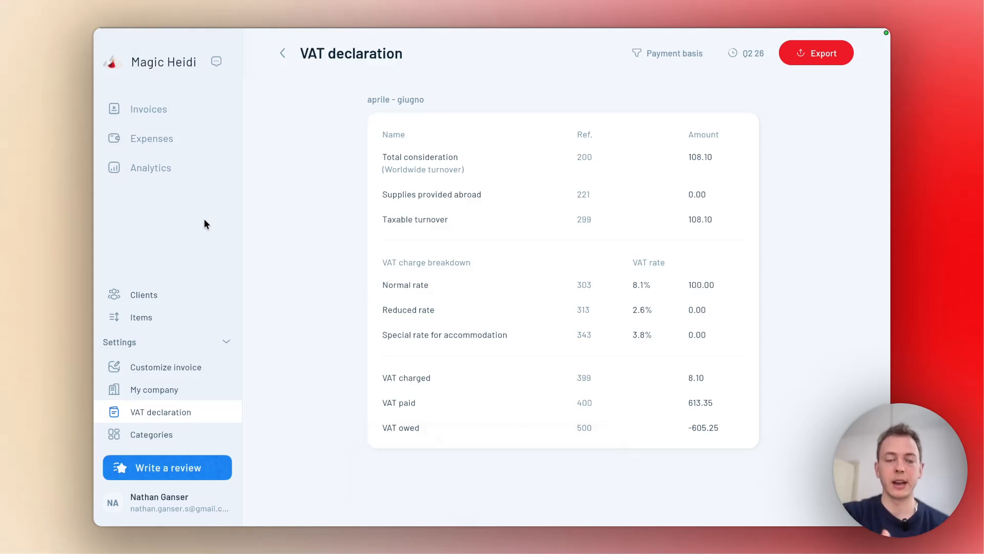
Step: Review the VAT declaration's period choices and its invoice basis and payment basis options, leaving the selection as it is
click(747, 55)
click(654, 104)
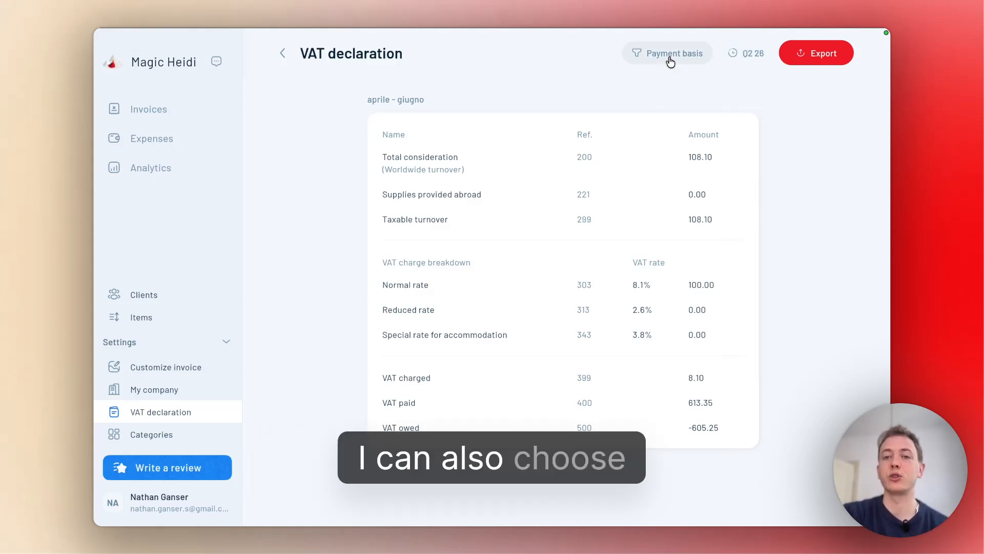
click(670, 60)
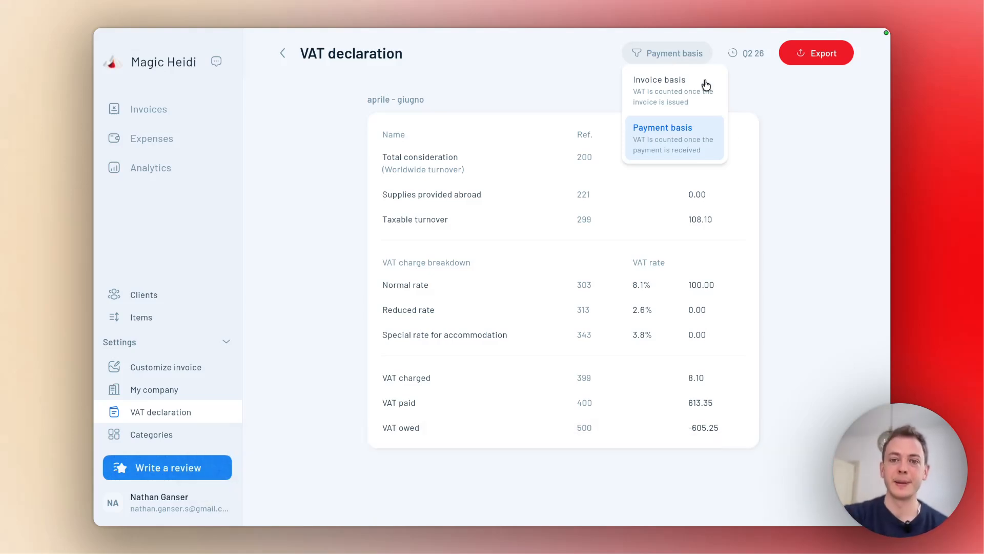
click(805, 200)
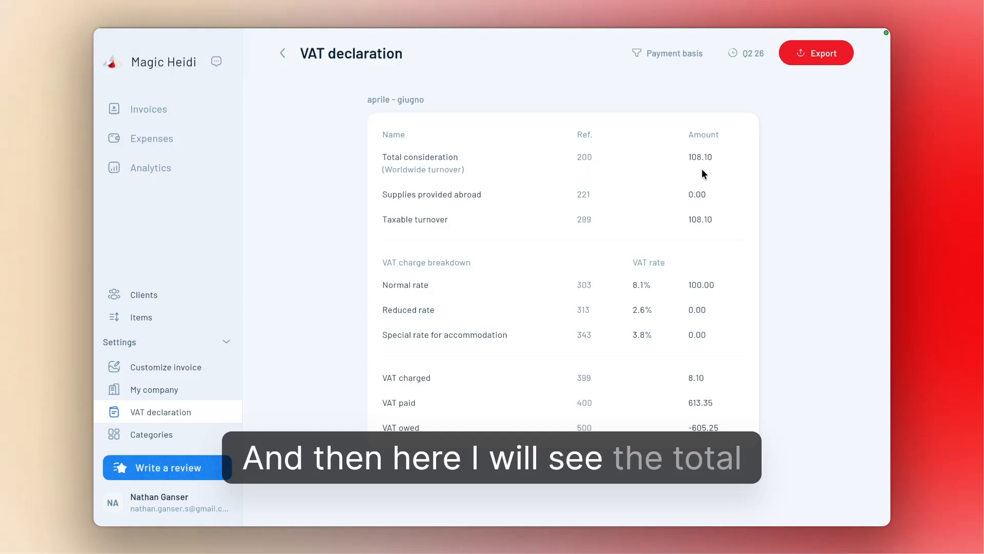